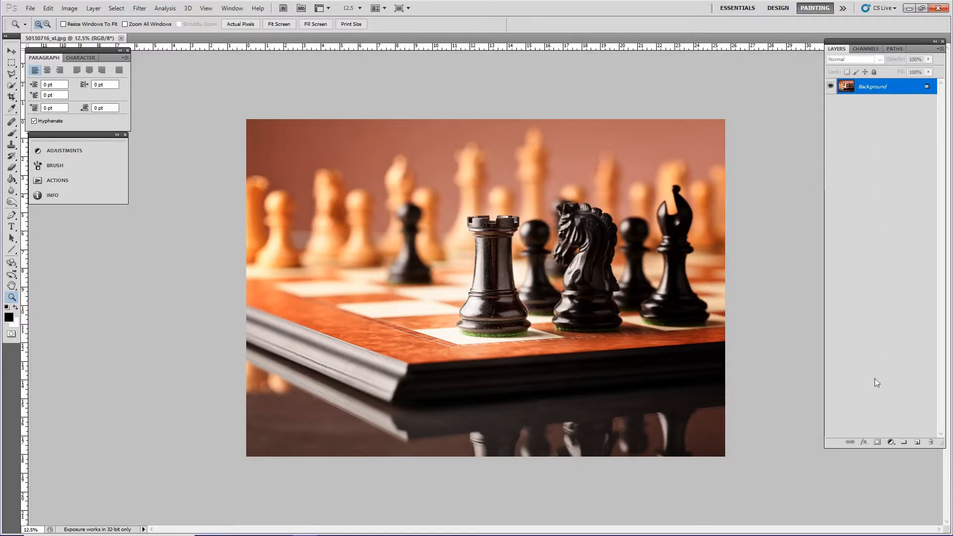
- Duplicate the Background layer under the name Background copy
left_click(940, 49)
left_click(877, 67)
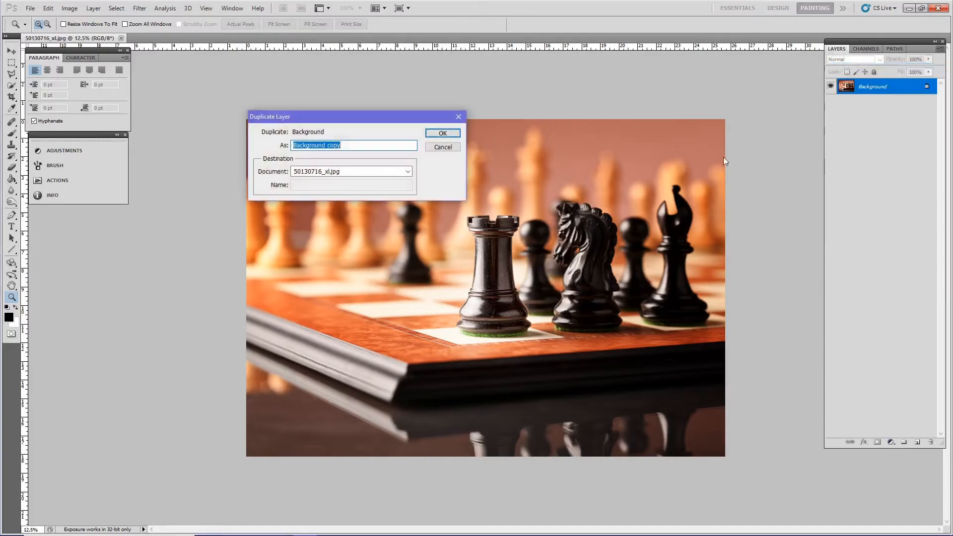
left_click(442, 133)
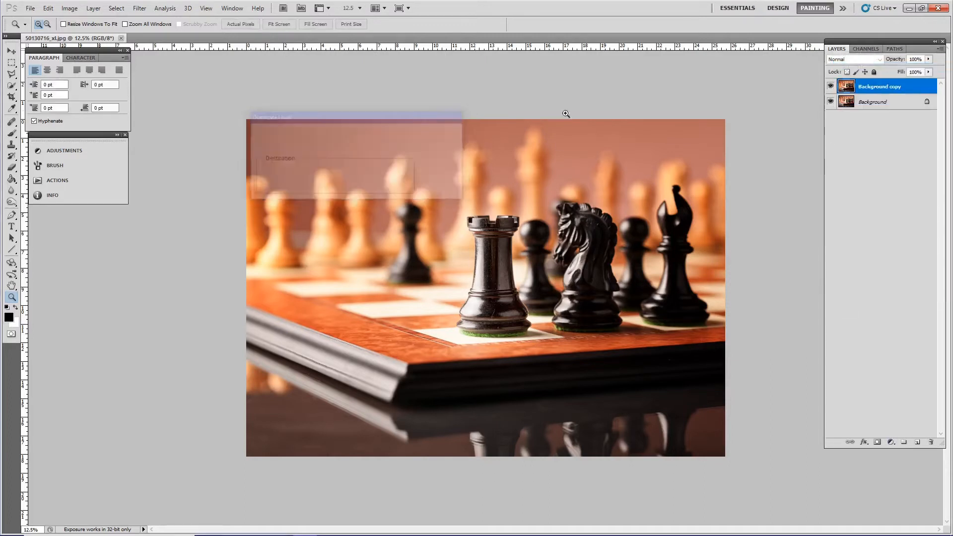
- Create a new empty layer in Normal mode directly above the Background layer
left_click(872, 106)
left_click(939, 49)
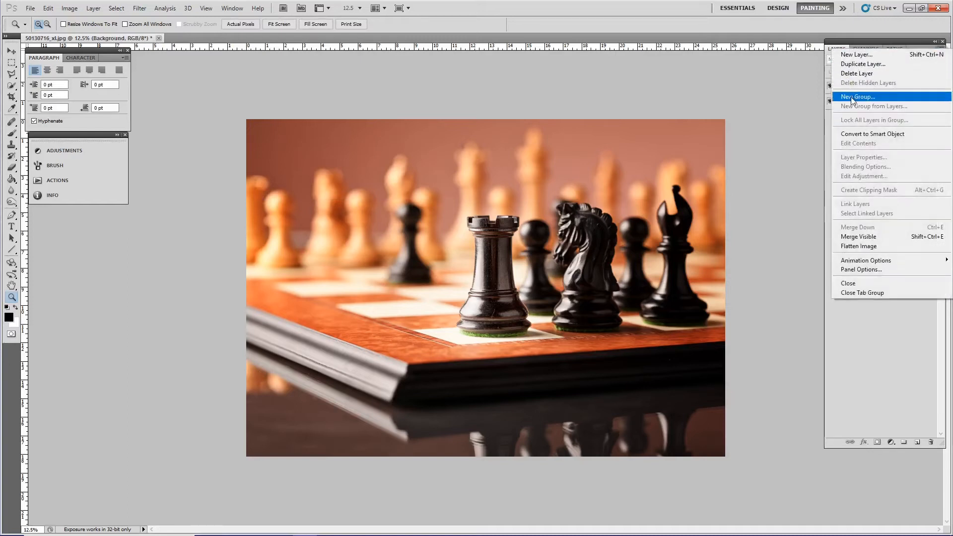
left_click(872, 55)
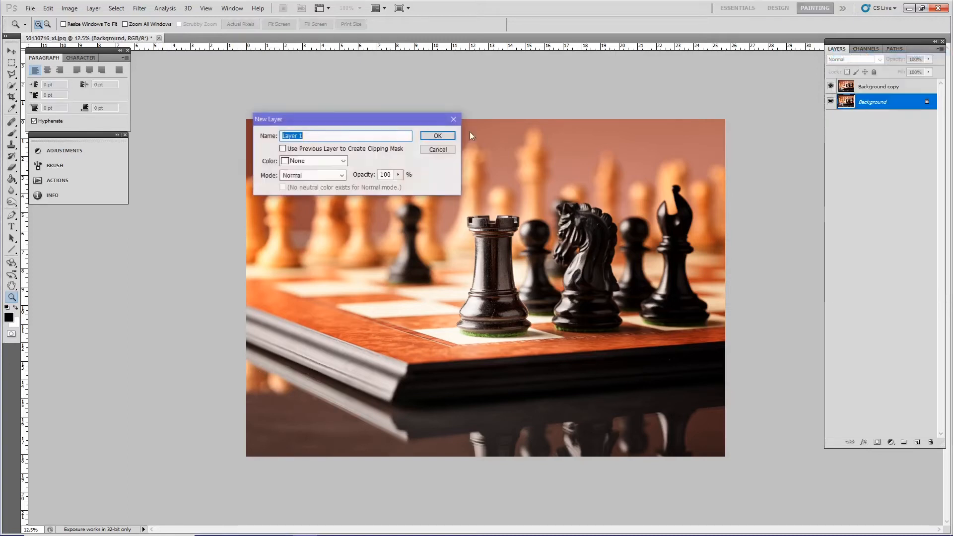
left_click(438, 134)
- Fill the new layer with the cyan colour 00cdd5 using the Paint Bucket, and check it by briefly hiding Background copy
left_click(11, 179)
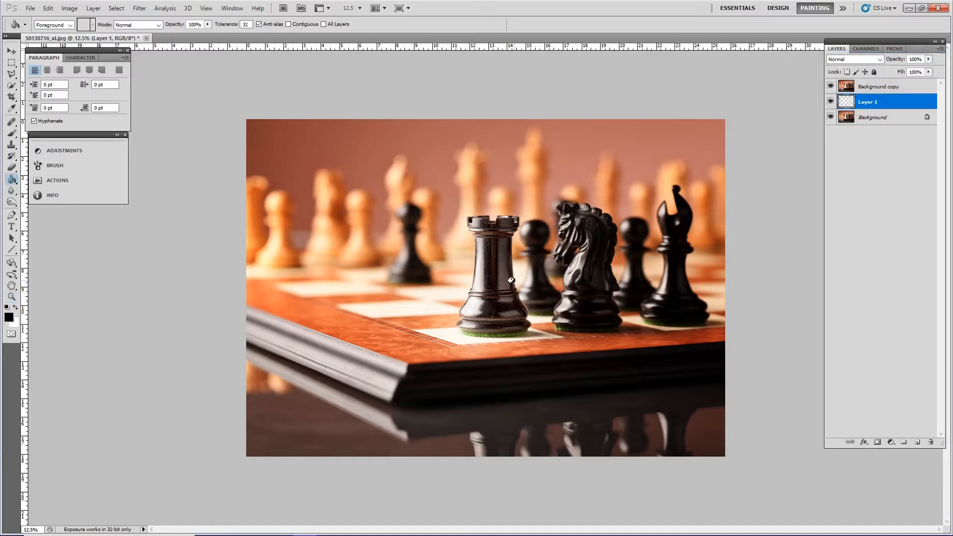
left_click(9, 317)
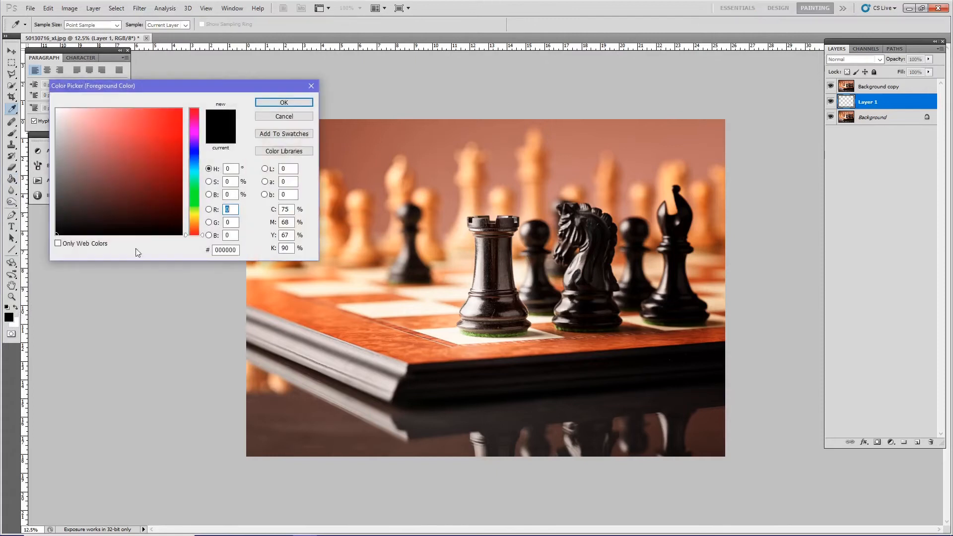
left_click(184, 124)
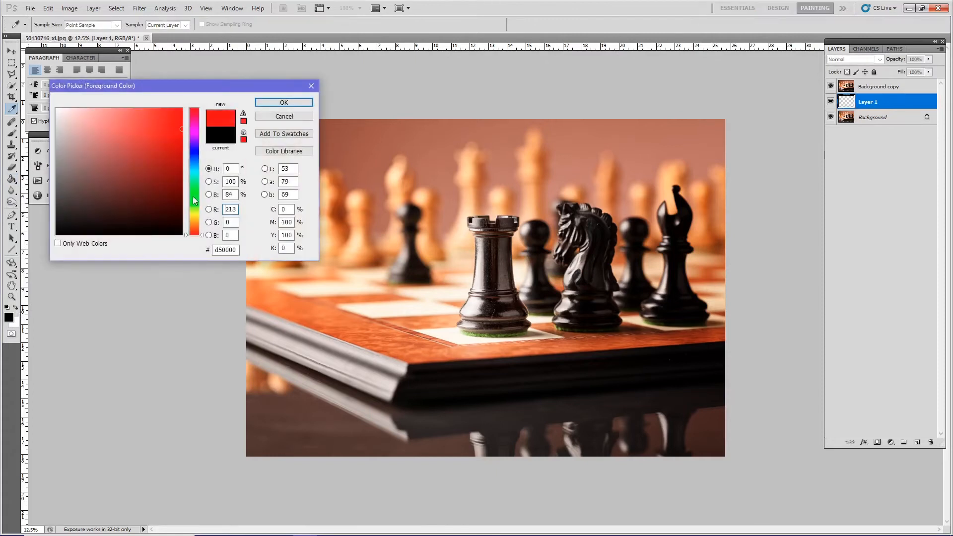
left_click(194, 171)
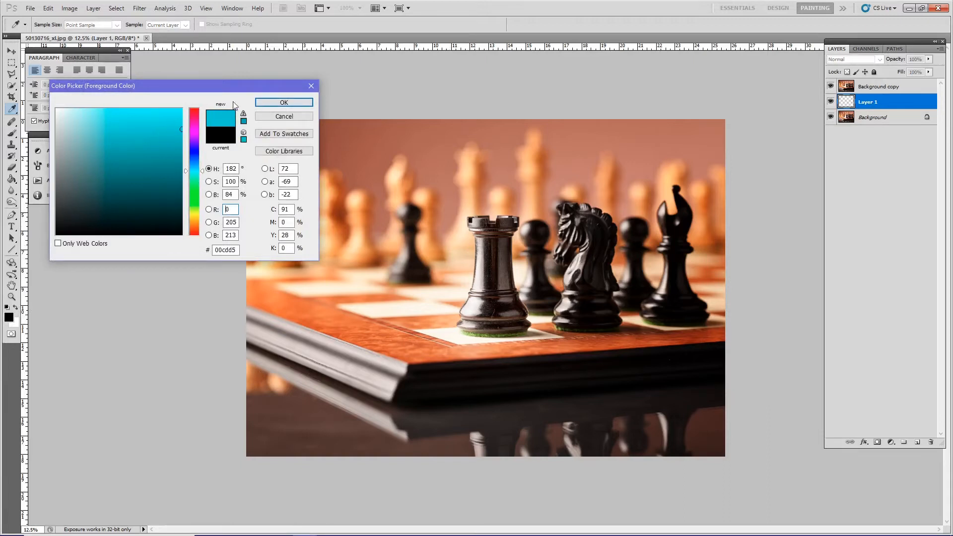
left_click(284, 102)
key("g")
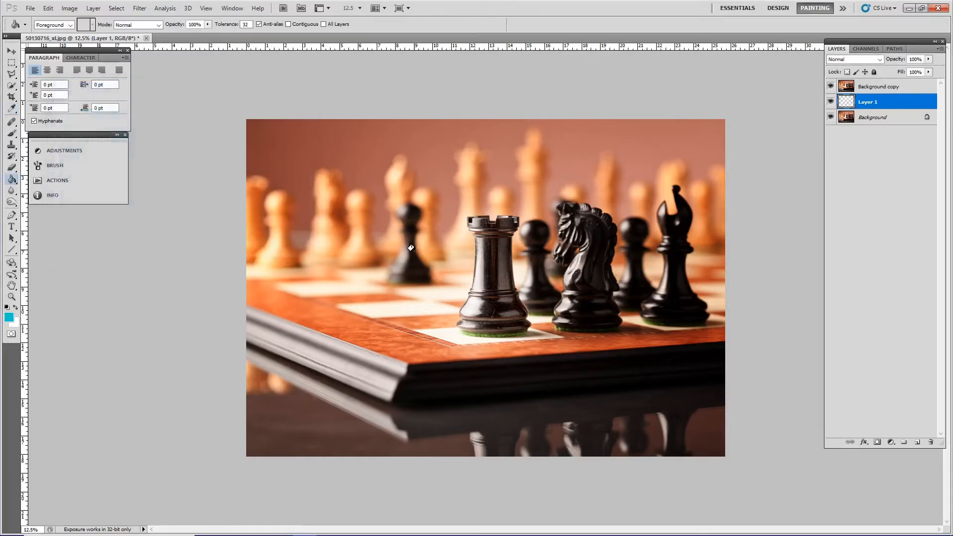
left_click(420, 351)
left_click(830, 87)
left_click(830, 87)
- Outline the front dark rook on Background copy with a loose polygonal selection and turn it into a layer mask
left_click(854, 92)
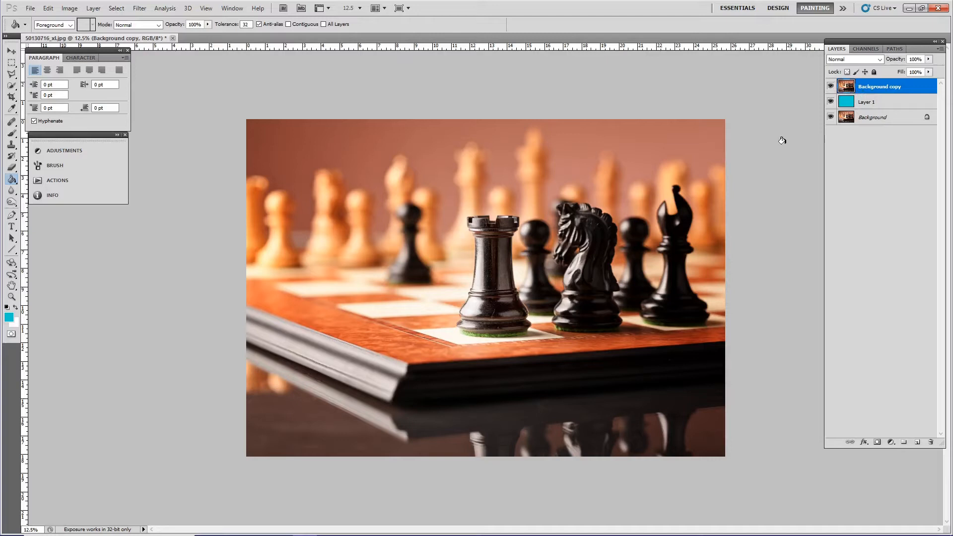
left_click(12, 74)
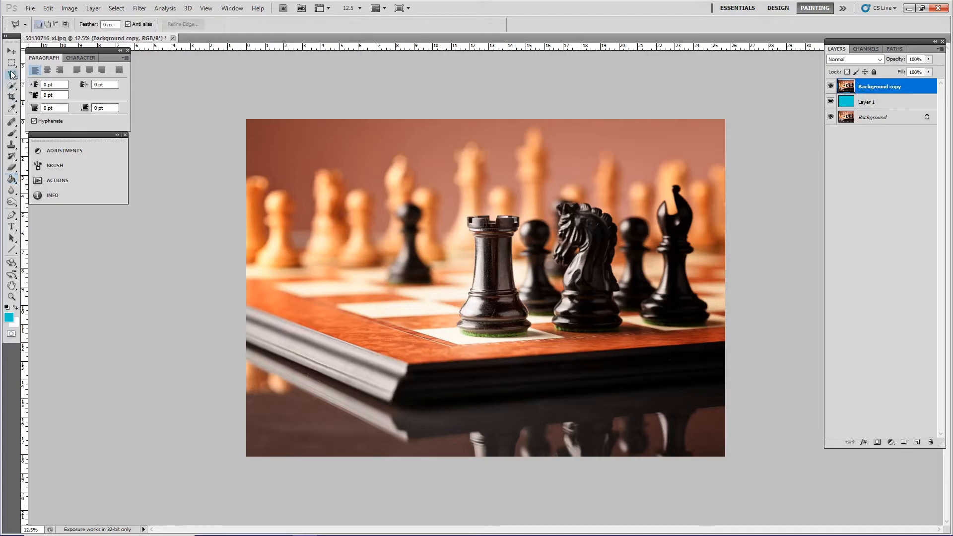
left_click(464, 214)
left_click(472, 242)
left_click(469, 287)
left_click(451, 326)
left_click(460, 334)
left_click(491, 341)
left_click(517, 278)
left_click(515, 247)
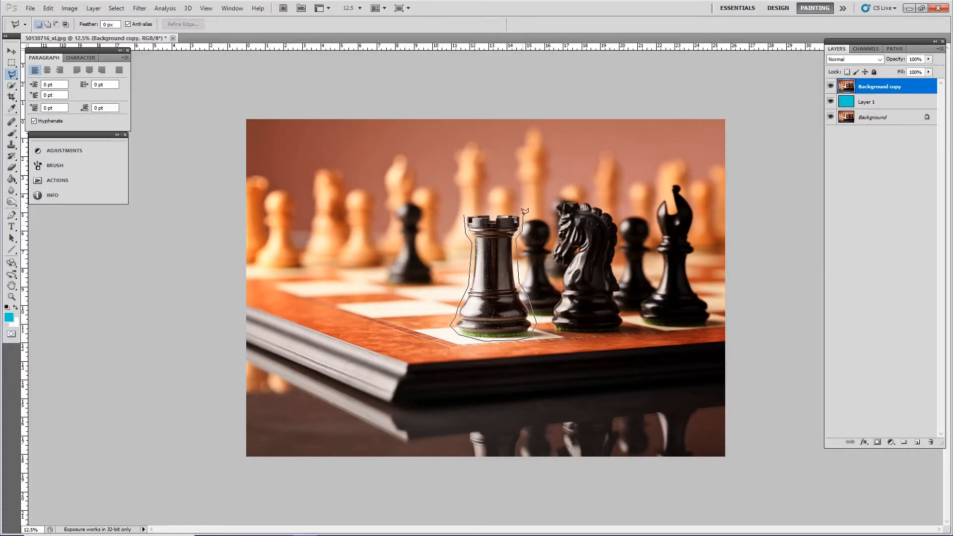
left_click(515, 211)
left_click(484, 209)
left_click(468, 208)
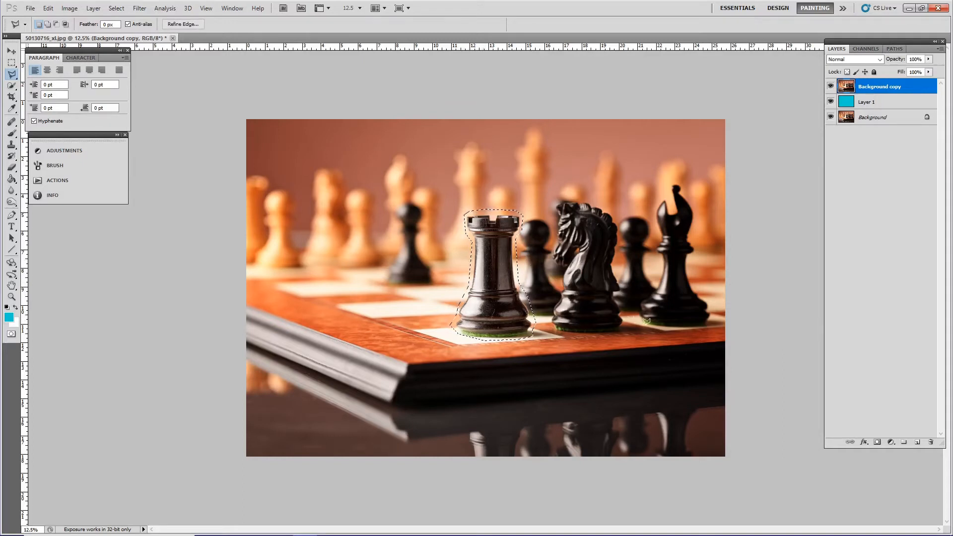
left_click(877, 442)
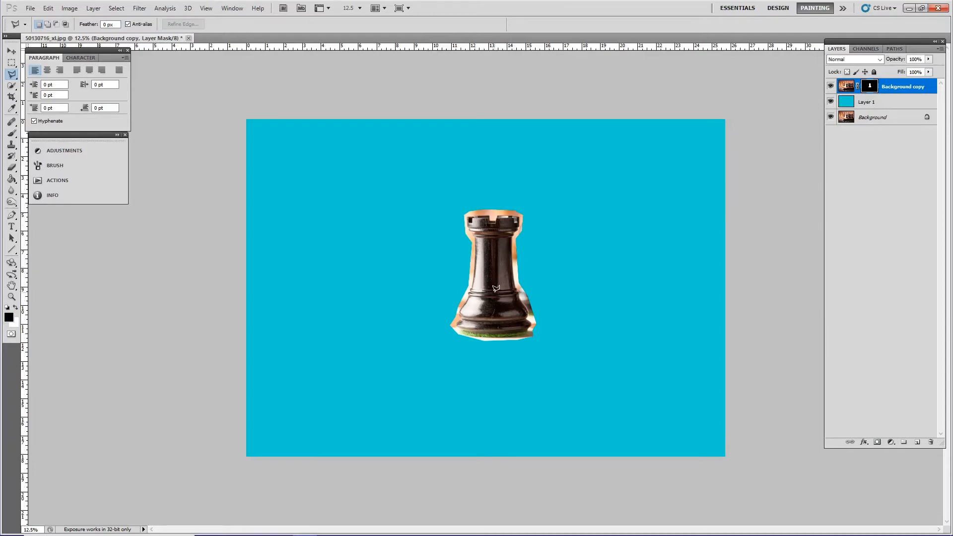
- Set up the Brush tool with a tip spacing of 1% and a hardness of about 95%
left_click(15, 296)
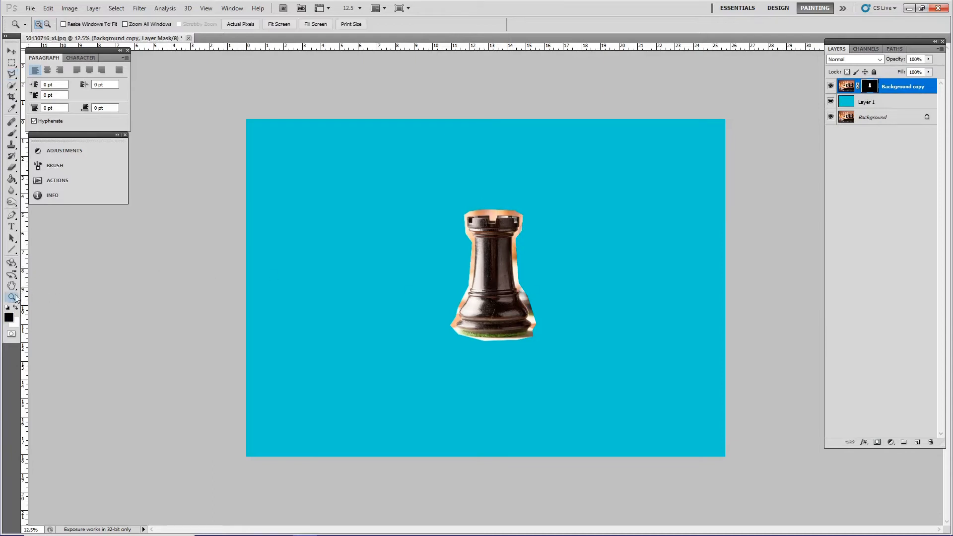
left_click(523, 259)
left_click(524, 199)
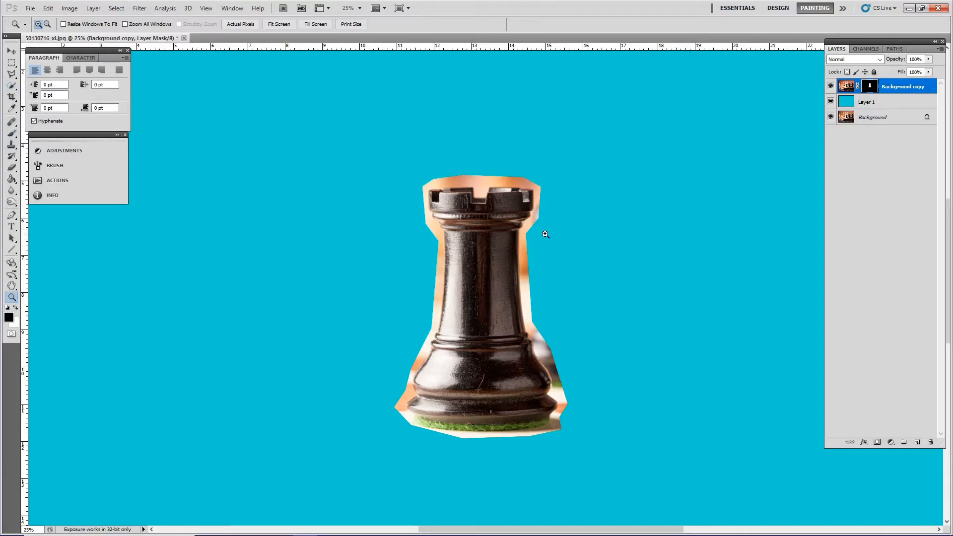
left_click(12, 133)
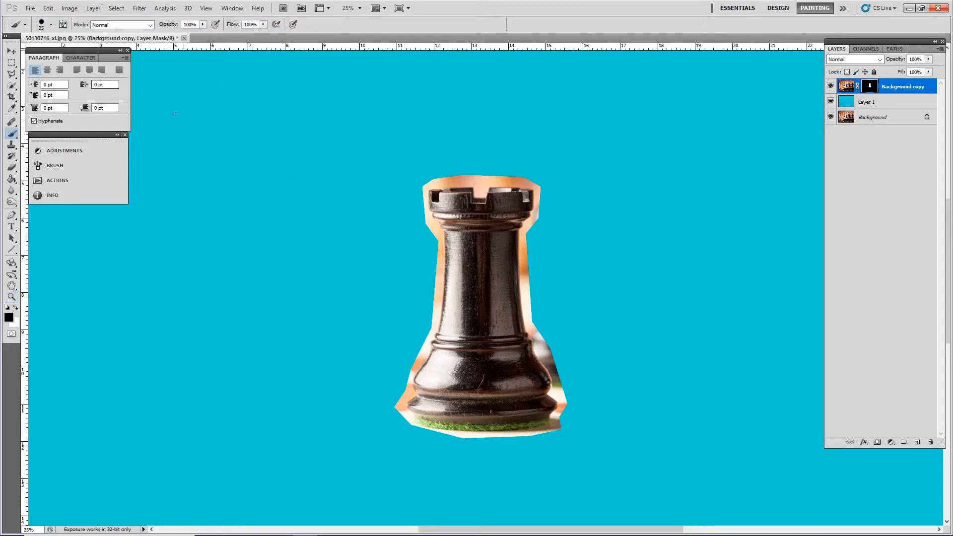
left_click(63, 25)
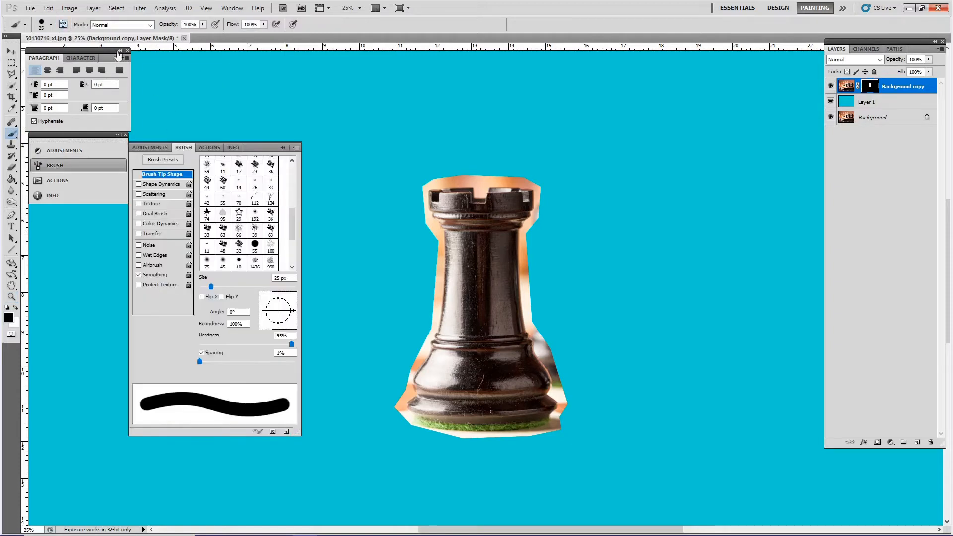
mouse_move(204, 362)
left_mouse_down()
mouse_move(260, 366)
mouse_move(195, 362)
left_mouse_up()
mouse_move(292, 345)
left_mouse_down()
mouse_move(222, 341)
mouse_move(291, 349)
left_mouse_up()
left_click(283, 147)
- Enlarge the brush to 100 px and make the layer mask of Background copy the painting target
key("z")
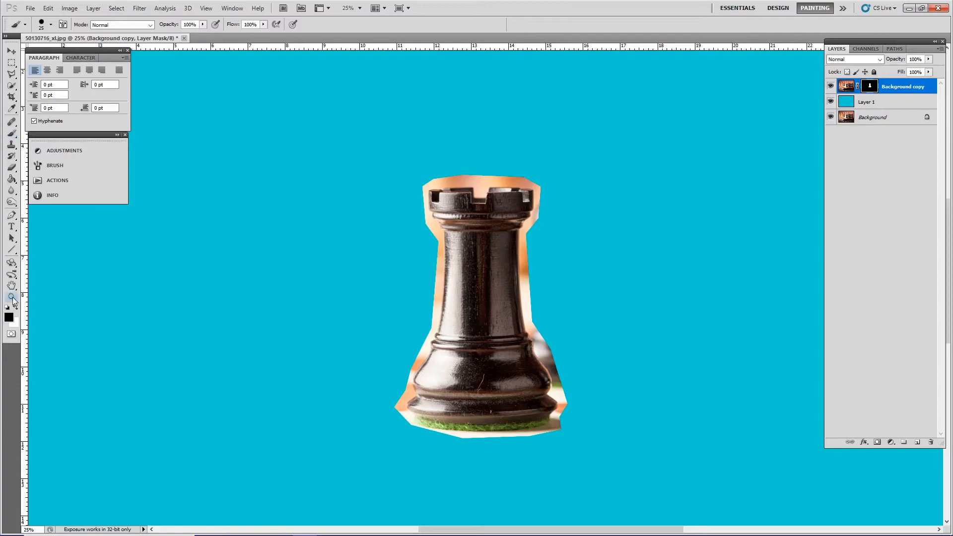
left_click(488, 253)
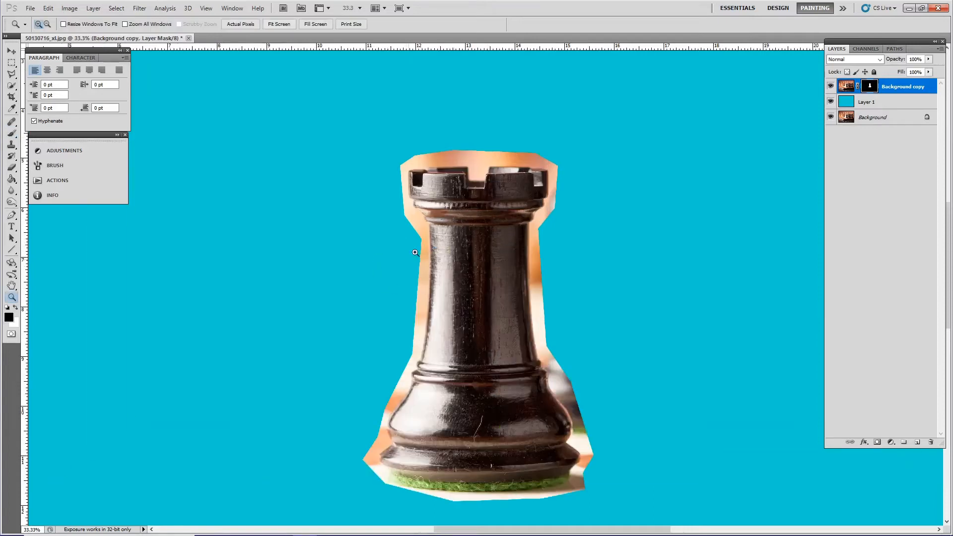
key("b")
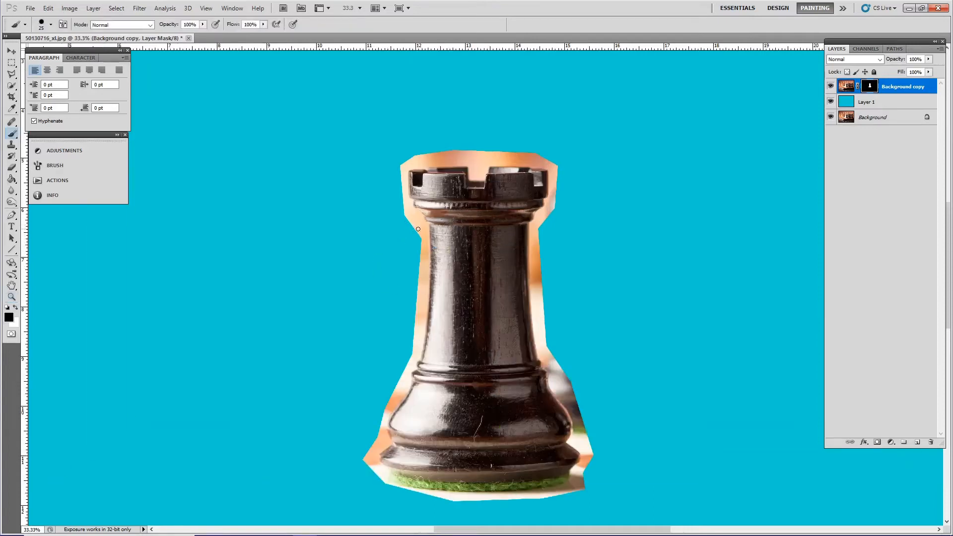
key("bracketright")
key("bracketright")
key("bracketright")
key("bracketright")
left_click(846, 87)
left_click(869, 87)
- Paint a black stroke across the rook's upper shaft on the mask, and restore the hidden part with white
left_click_drag(407, 248, 473, 243)
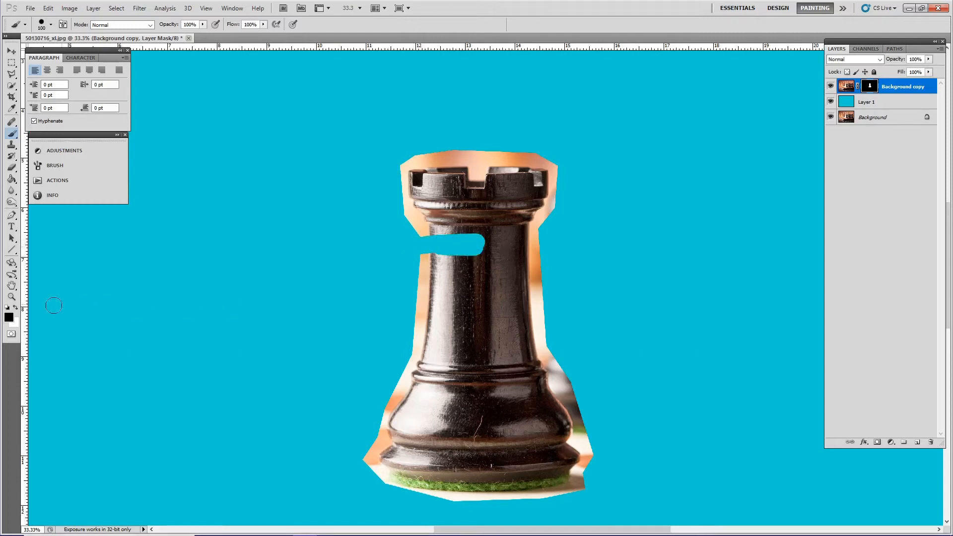
left_click(15, 309)
mouse_move(445, 227)
left_mouse_down()
mouse_move(445, 250)
mouse_move(471, 236)
mouse_move(480, 252)
mouse_move(442, 235)
left_mouse_up()
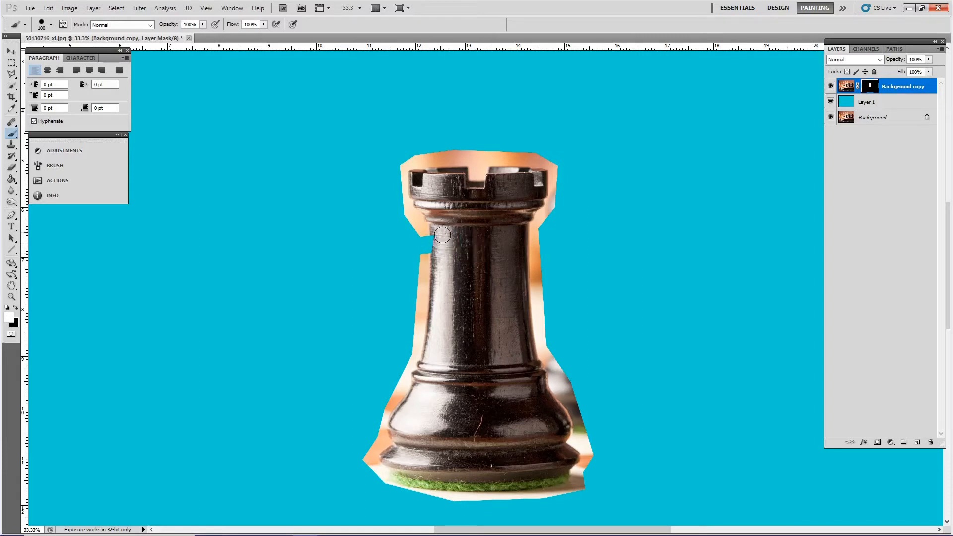
- Set the foreground colour to black and mask out the background along the left side of the rook's shaft down to the base
left_click(15, 308)
left_click(15, 307)
left_click(15, 308)
left_click(15, 307)
left_click(15, 308)
key("x")
key("x")
key("x")
key("x")
mouse_move(419, 250)
left_mouse_down()
mouse_move(419, 251)
mouse_move(412, 354)
mouse_move(390, 385)
left_mouse_up()
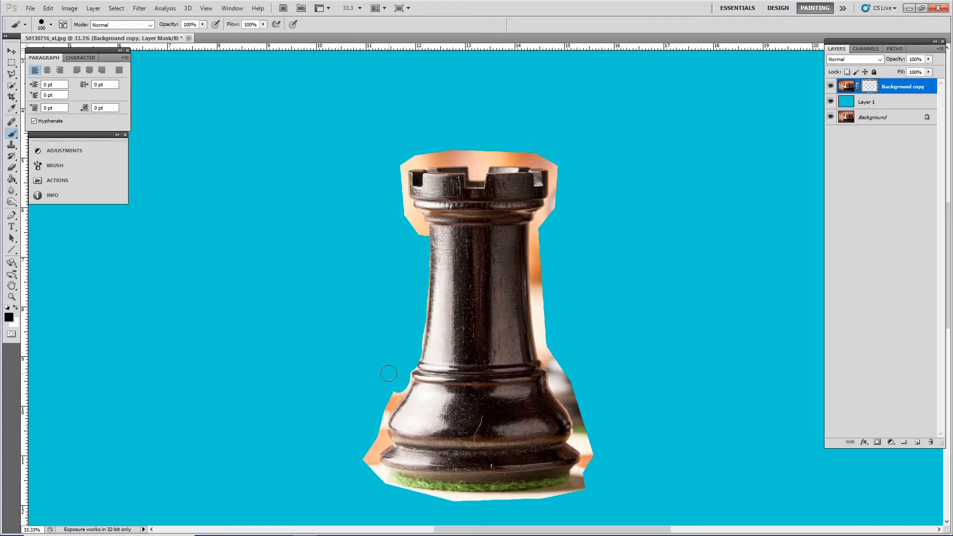
- Mask out the remaining background in black along the upper left edge of the shaft, just below the rook's collar
left_click(12, 296)
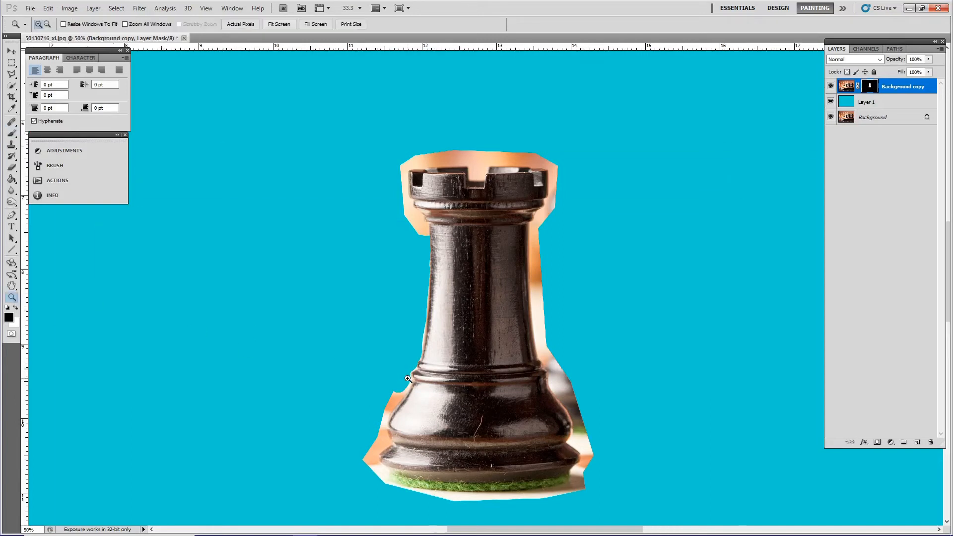
left_click(402, 383)
left_click(402, 383)
key("b")
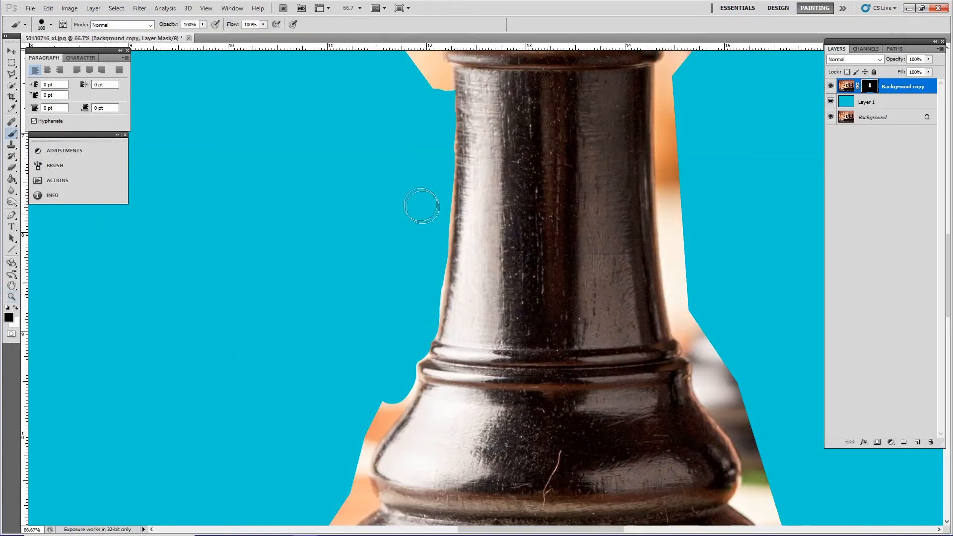
mouse_move(435, 89)
left_mouse_down()
mouse_move(424, 65)
mouse_move(435, 85)
left_mouse_up()
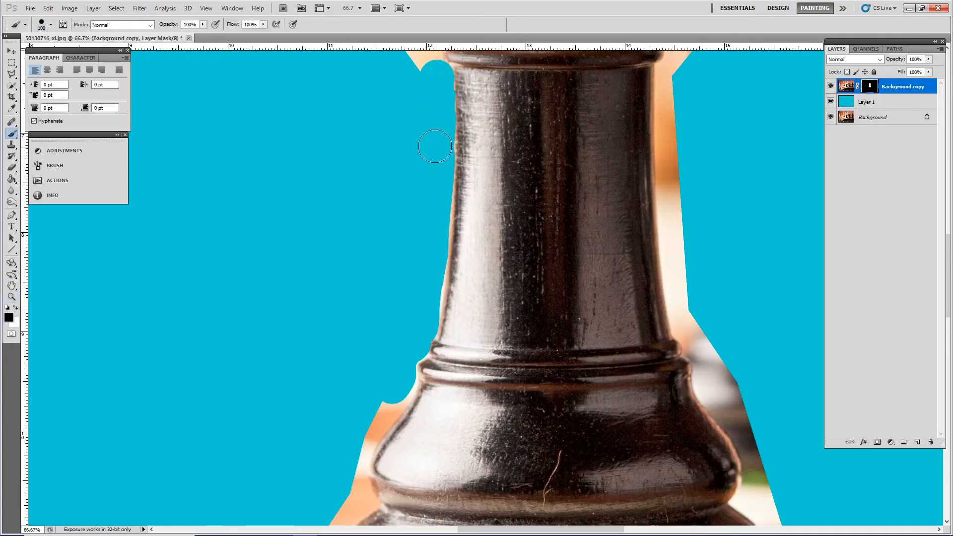
left_click(439, 189)
- Try connected straight black strokes across the rook's shaft on the mask, and undo them
left_click(573, 215, "shift")
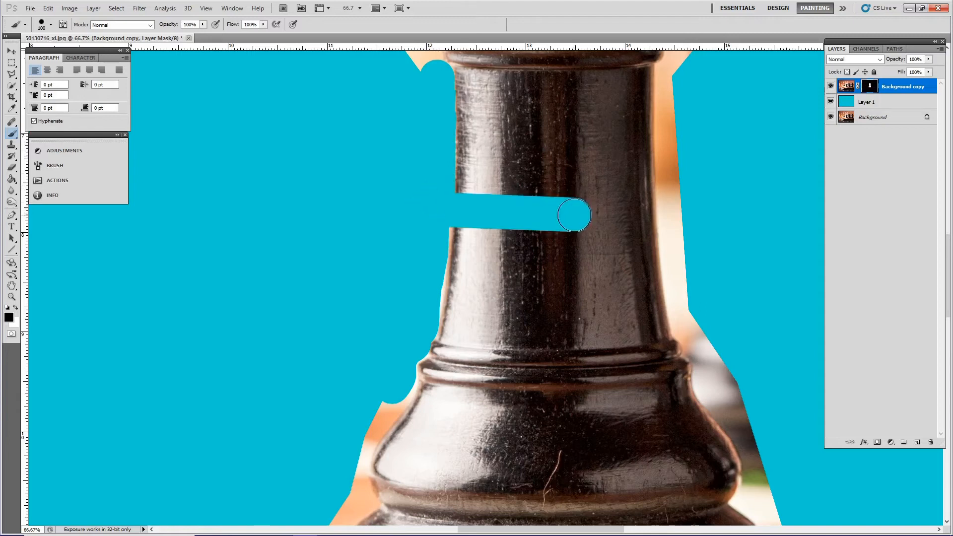
left_click(585, 101, "shift")
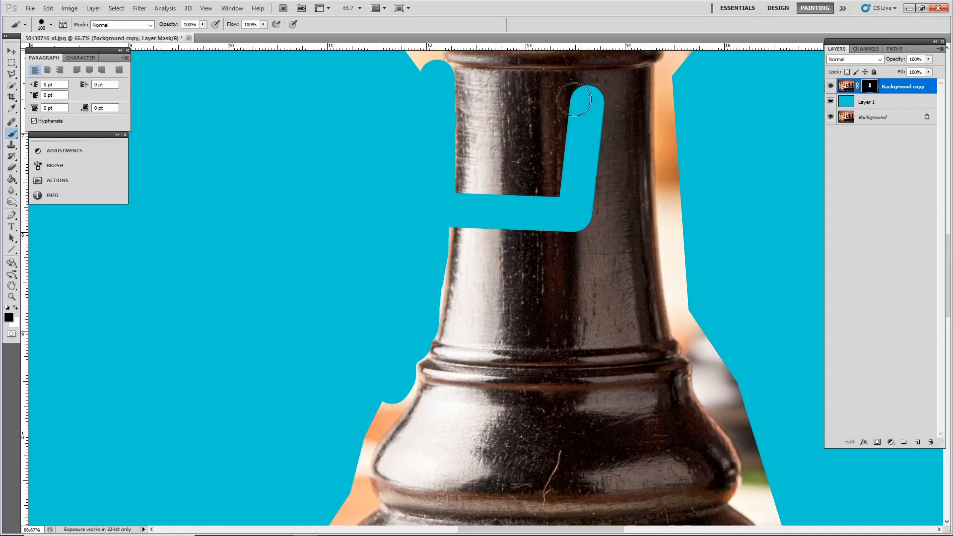
left_click(483, 89, "shift")
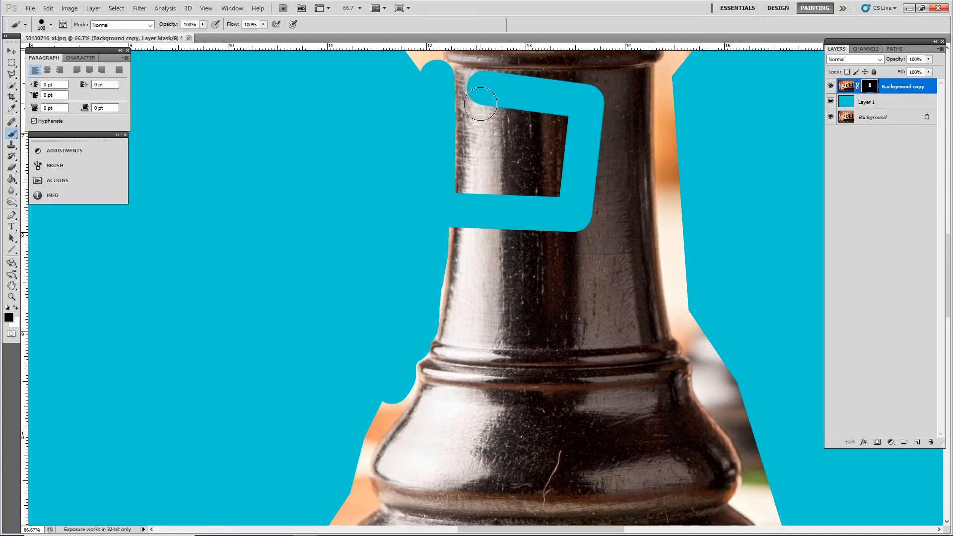
key("ctrl+alt+z")
key("ctrl+alt+z")
key("ctrl+alt+z")
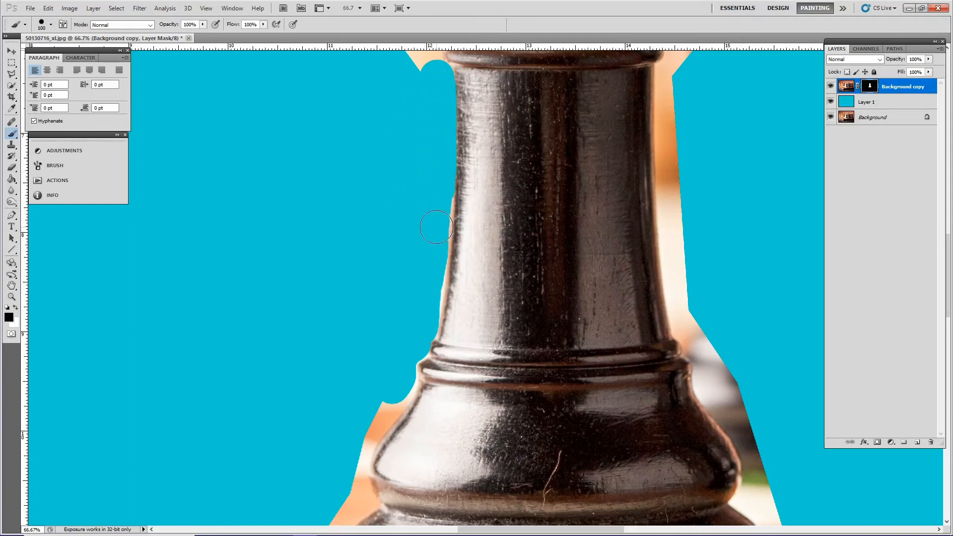
- Mask out the background fringe along the lower left edge of the shaft with straight black strokes
left_click(431, 284, "shift")
left_click(424, 326, "shift")
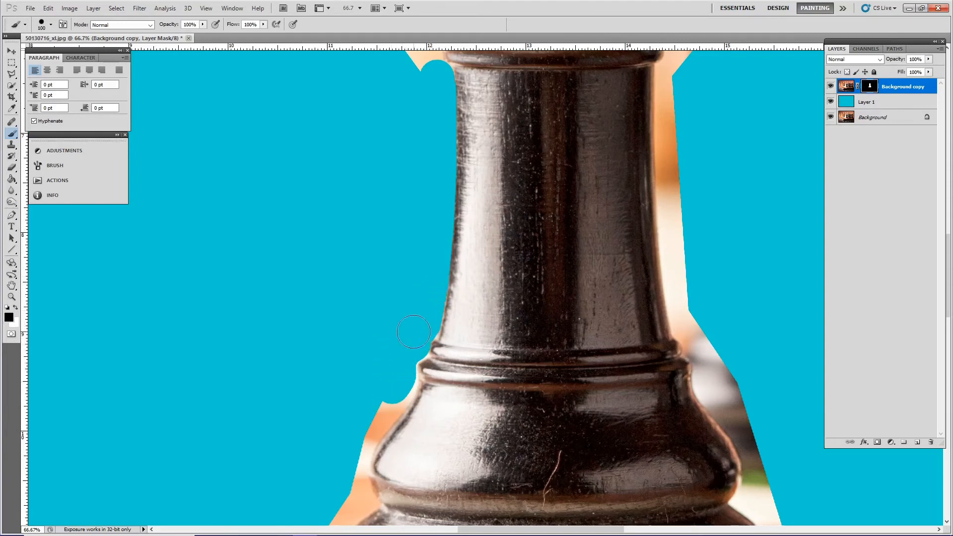
- Reduce the brush to 35 px and refine the mask around the left end of the ring below the shaft, using black and white
key("bracketleft")
key("bracketleft")
key("bracketleft")
key("bracketleft")
key("bracketleft")
key("bracketleft")
key("x")
key("x")
key("x")
key("x")
left_click_drag(412, 379, 418, 387)
key("x")
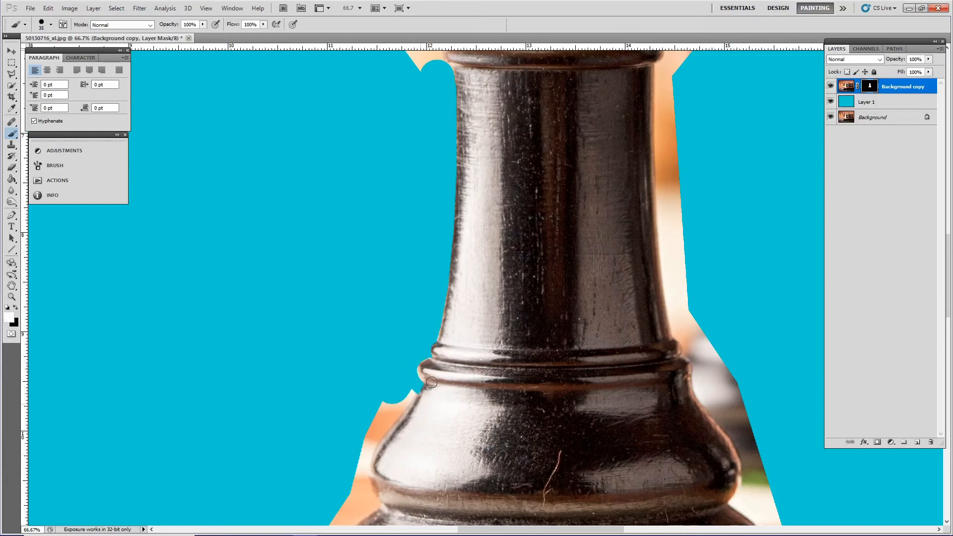
- Mask out the background in black along the left curve of the rook's rounded base
key("x")
mouse_move(403, 406)
left_mouse_down()
mouse_move(370, 440)
mouse_move(390, 407)
mouse_move(360, 454)
left_mouse_up()
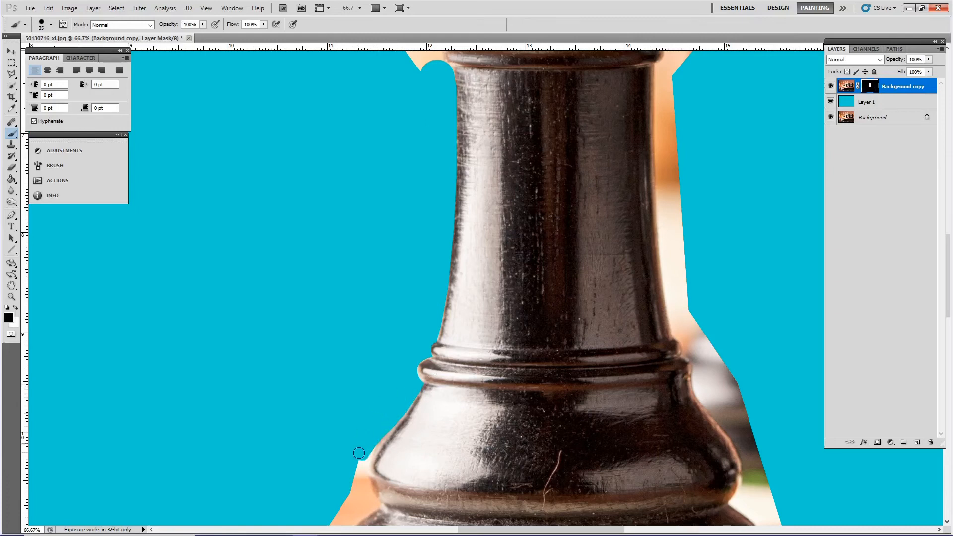
mouse_move(397, 408)
left_mouse_down()
mouse_move(365, 455)
mouse_move(363, 491)
mouse_move(361, 446)
mouse_move(353, 457)
mouse_move(356, 477)
mouse_move(376, 434)
left_mouse_up()
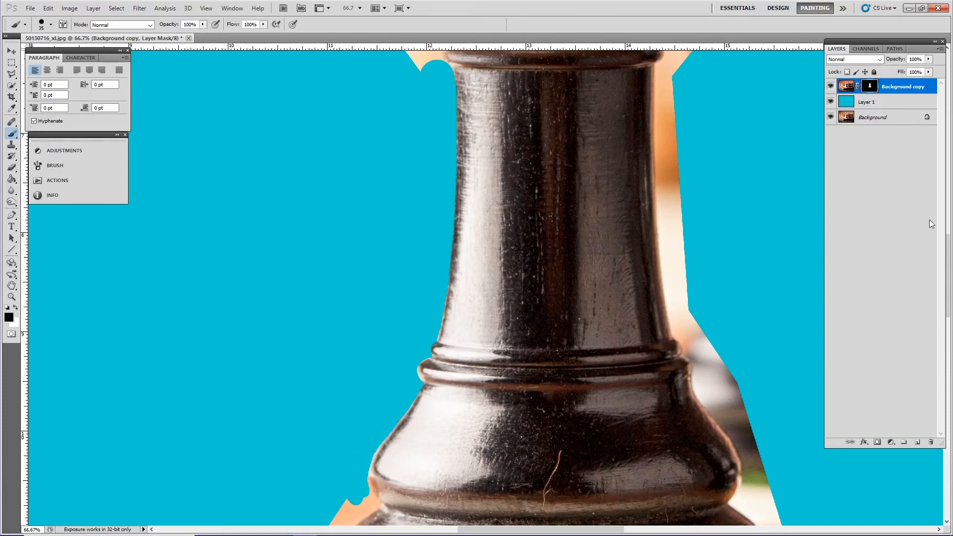
- Mask out the background in black at the notch and around the left end of the rook's bottom rim
left_click_drag(948, 288, 948, 320)
left_click_drag(364, 272, 372, 315)
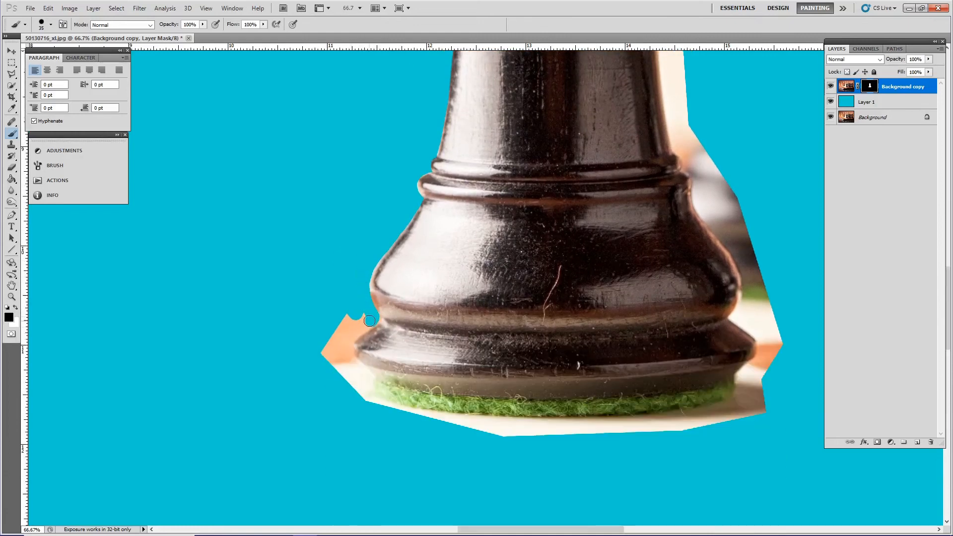
mouse_move(349, 338)
left_mouse_down()
mouse_move(342, 316)
mouse_move(343, 341)
mouse_move(352, 329)
mouse_move(350, 362)
mouse_move(354, 333)
mouse_move(352, 365)
mouse_move(386, 389)
left_mouse_up()
- Mask out the green felt along the rook's bottom edge with connected straight black strokes
left_click(434, 400, "shift")
left_click(482, 402, "shift")
left_click(562, 405, "shift")
left_click(650, 401, "shift")
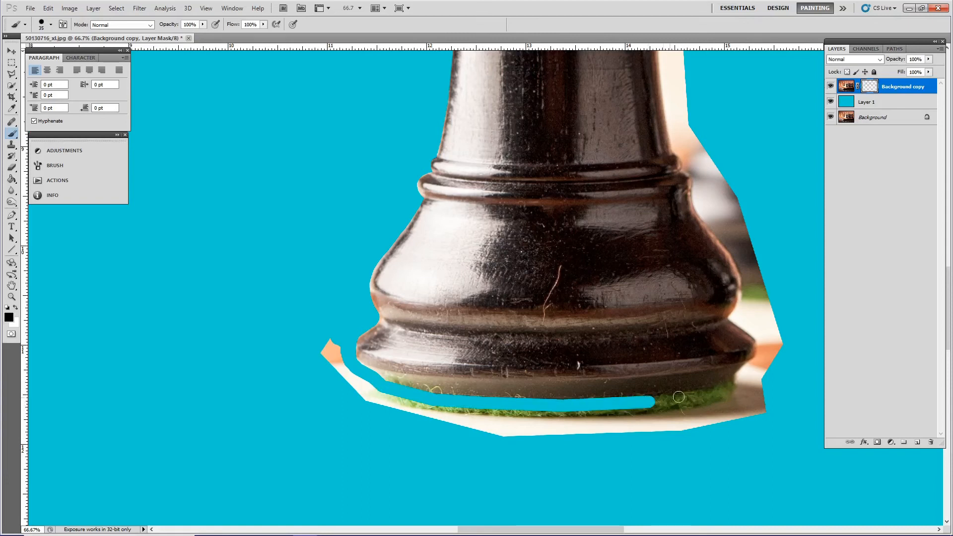
left_click(698, 398, "shift")
left_click(721, 392, "shift")
left_click(734, 387, "shift")
- Mask out the background in black around the right end of the bottom rim and up the lower right curve of the base
mouse_move(724, 393)
left_mouse_down()
mouse_move(761, 356)
mouse_move(763, 338)
left_mouse_up()
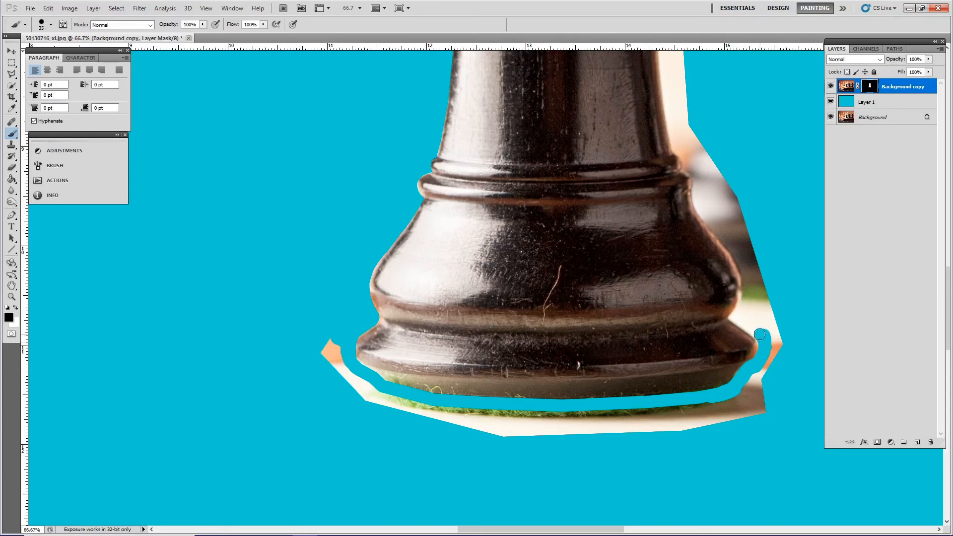
left_click(720, 308, "shift")
key("x")
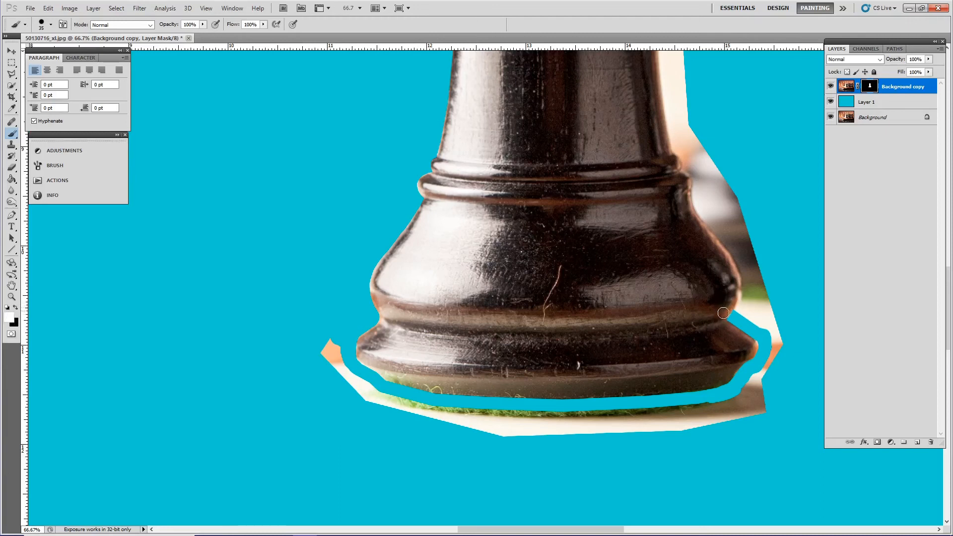
key("x")
mouse_move(736, 315)
left_mouse_down()
mouse_move(742, 271)
mouse_move(751, 313)
mouse_move(767, 327)
mouse_move(750, 260)
mouse_move(755, 272)
left_mouse_up()
- Enlarge the brush to 125 px and mask out the leftover background strips around and beneath the rook's base in black
mouse_move(775, 333)
left_mouse_down()
mouse_move(771, 359)
mouse_move(779, 351)
mouse_move(750, 382)
mouse_move(760, 408)
mouse_move(769, 405)
mouse_move(757, 378)
mouse_move(710, 369)
mouse_move(710, 400)
mouse_move(750, 408)
mouse_move(627, 425)
mouse_move(469, 426)
mouse_move(483, 425)
mouse_move(392, 411)
mouse_move(325, 369)
left_mouse_up()
key("bracketright")
key("bracketright")
key("bracketright")
key("bracketright")
key("bracketright")
key("bracketright")
key("bracketright")
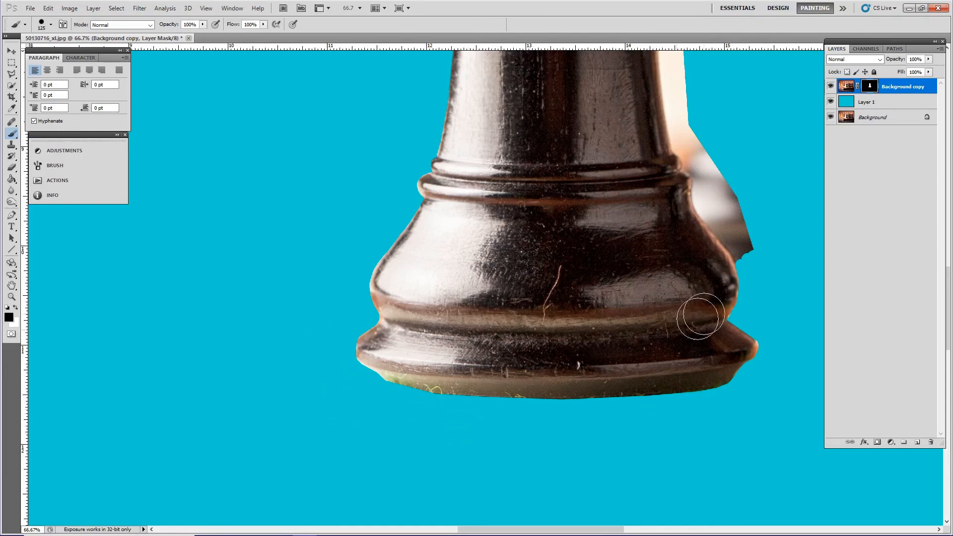
left_click(13, 297)
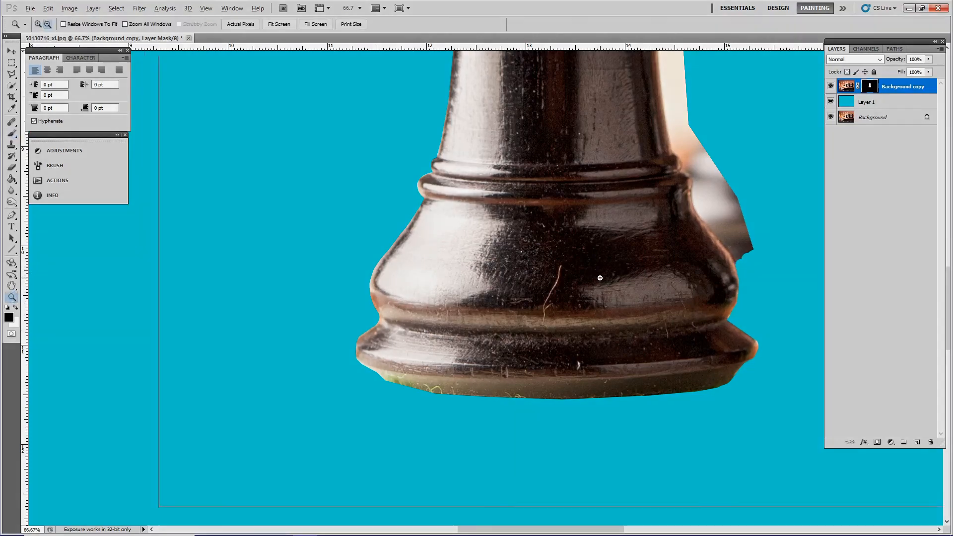